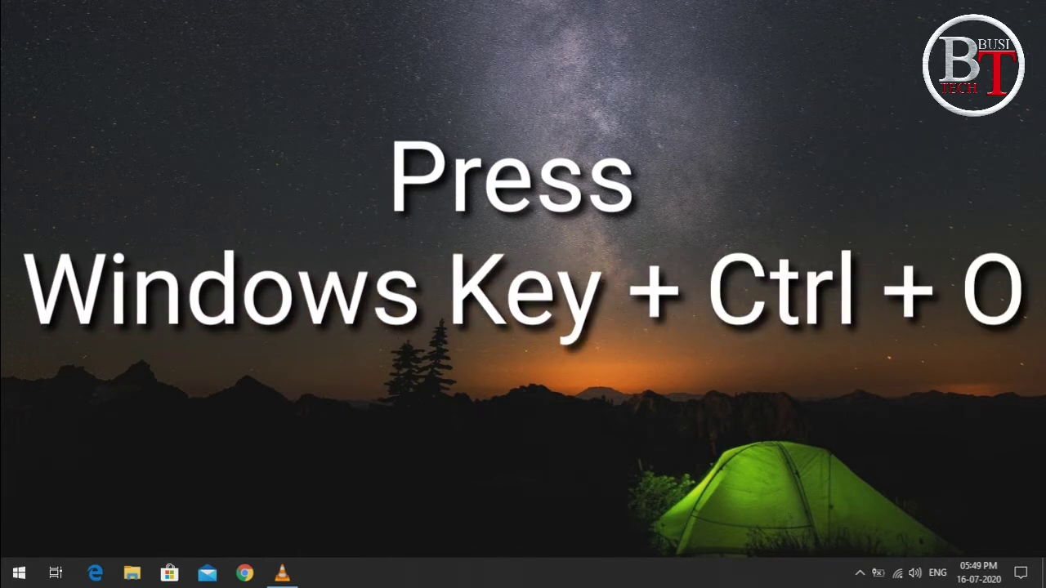
Open and close the On-Screen Keyboard with Win+Ctrl+O, then via a Start search for 'onscr'.
key(super+ctrl+o)
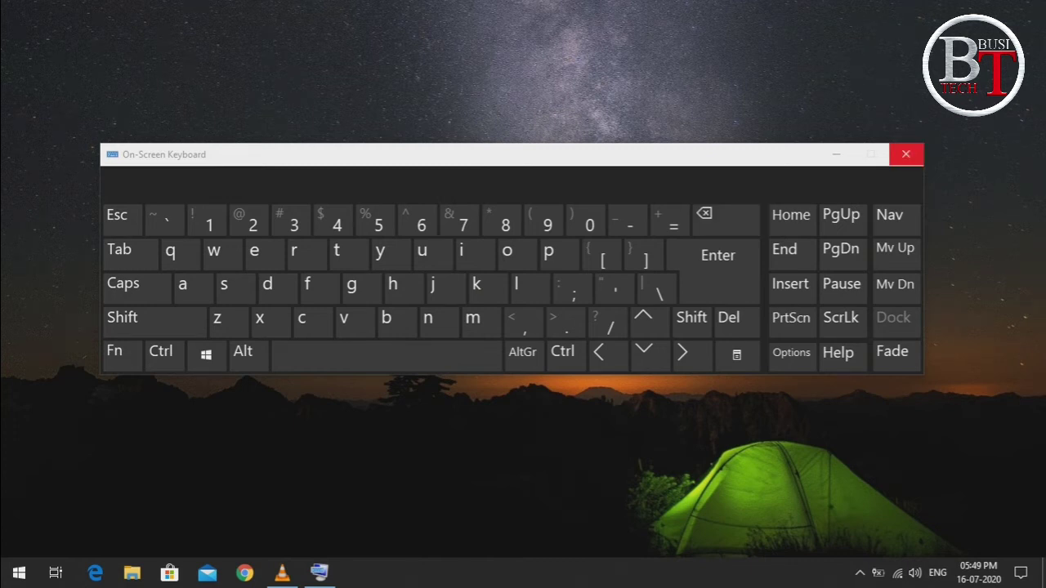
click(906, 154)
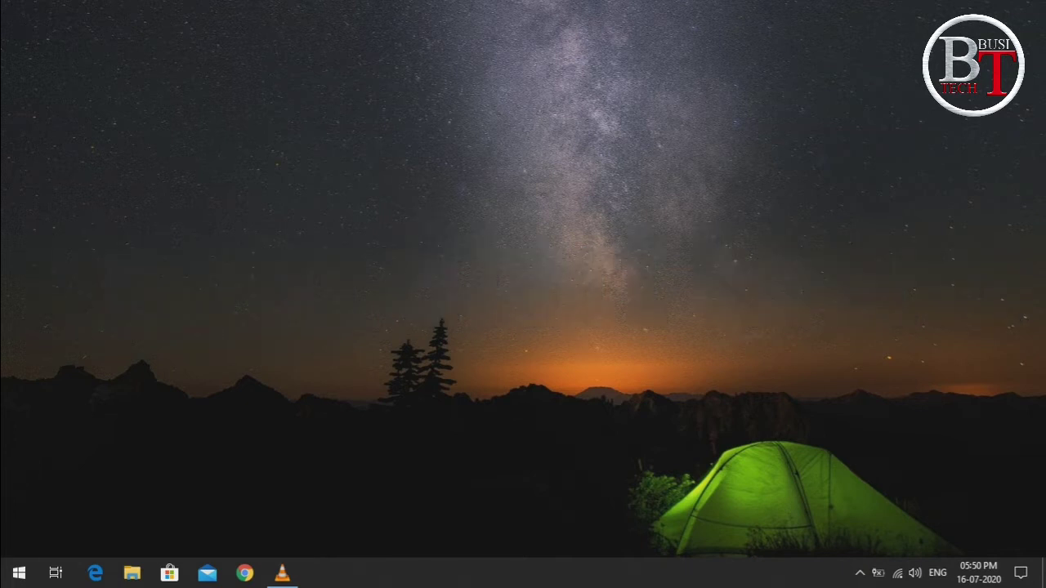
click(19, 573)
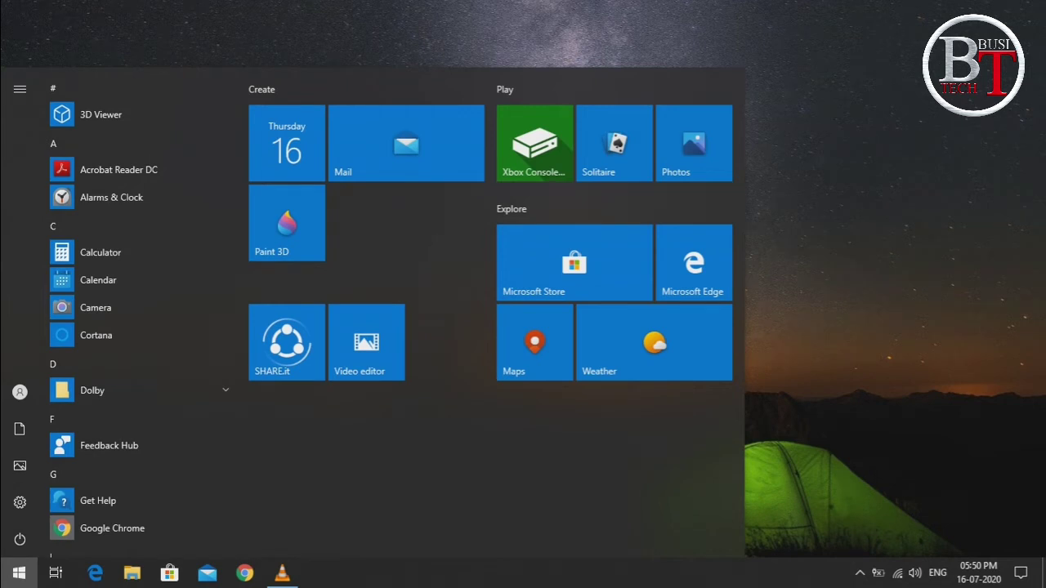
text(o)
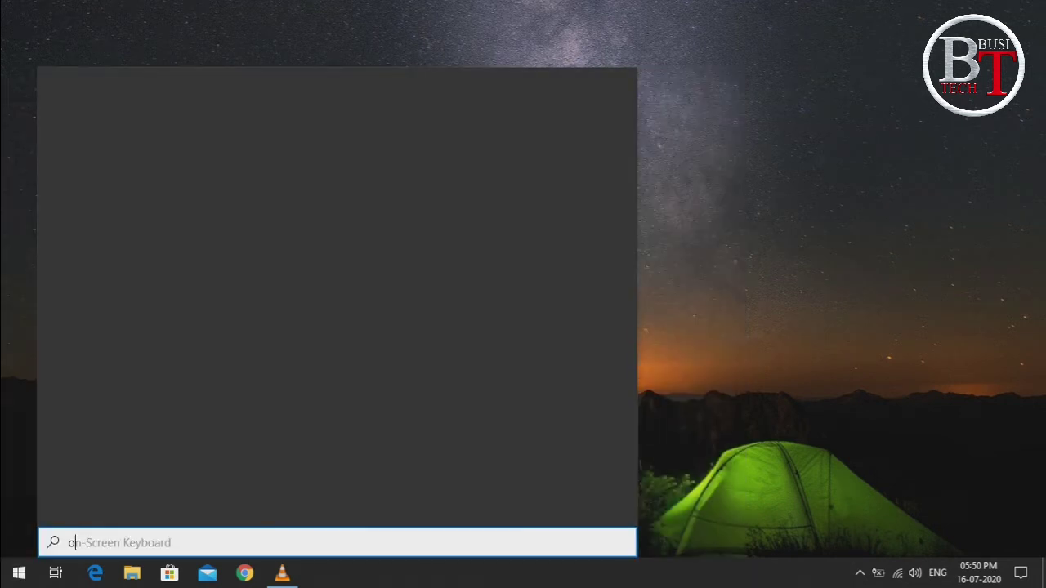
text(nscr)
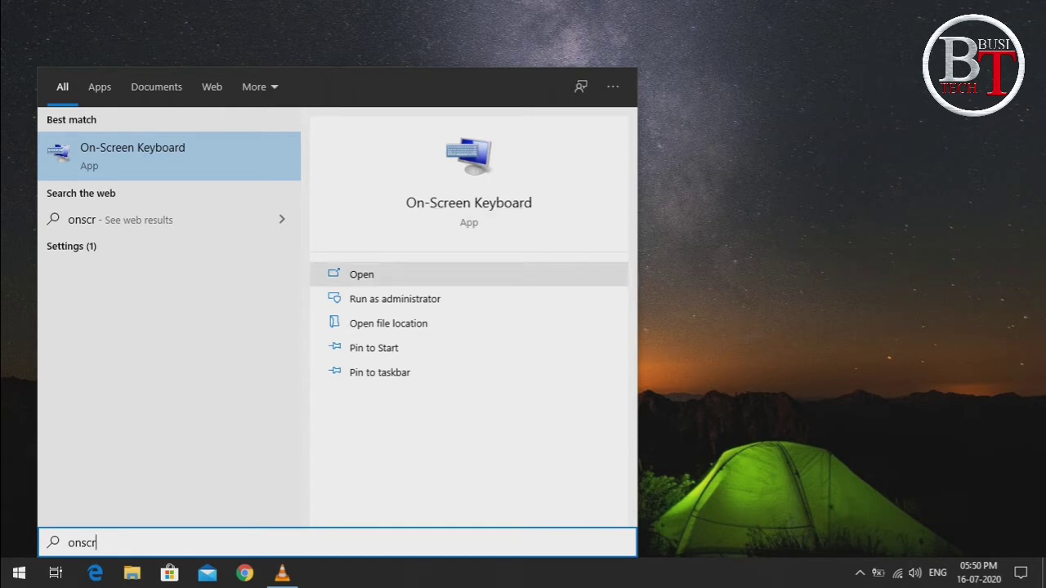
click(361, 275)
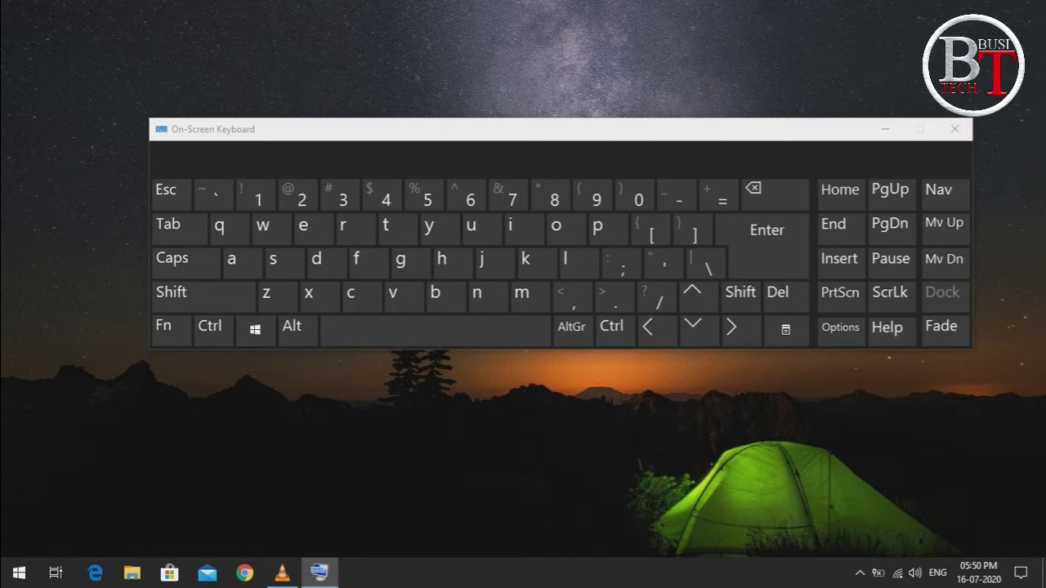
click(954, 128)
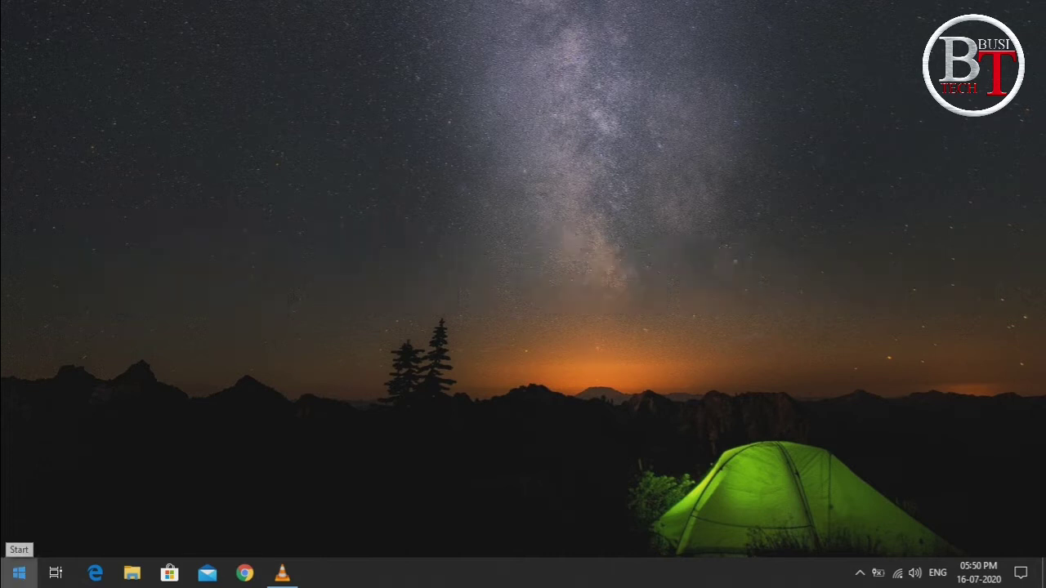
Launch the On-Screen Keyboard by running 'osk' from the Run dialog.
click(18, 573)
text(run)
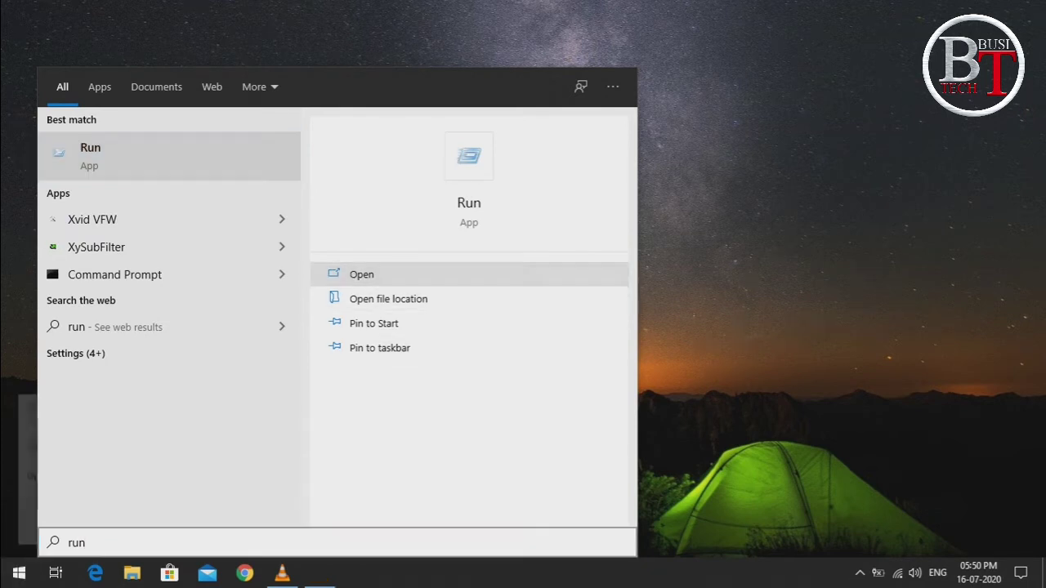
click(361, 274)
key(BackSpace)
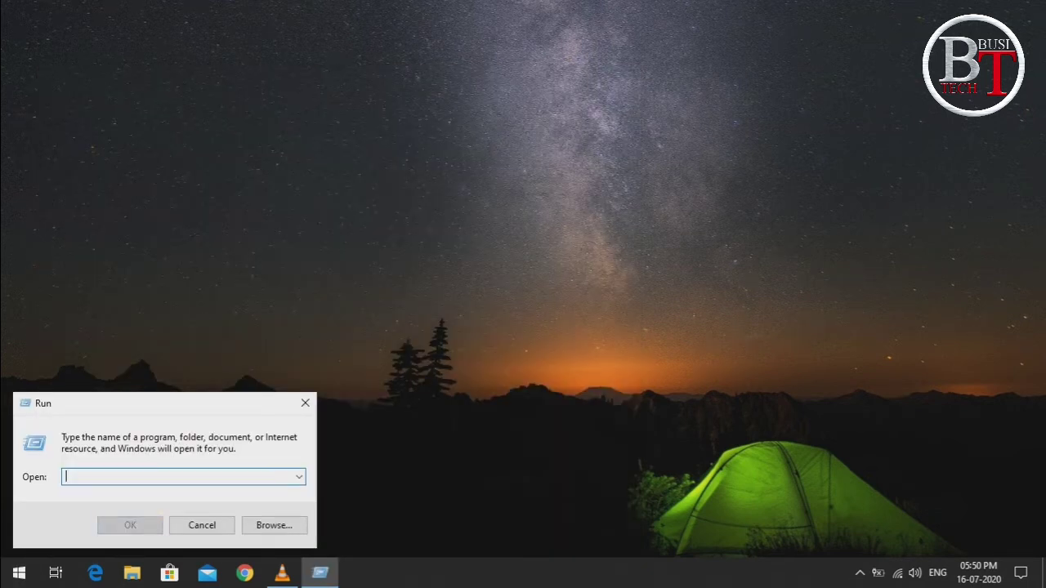
text(osk)
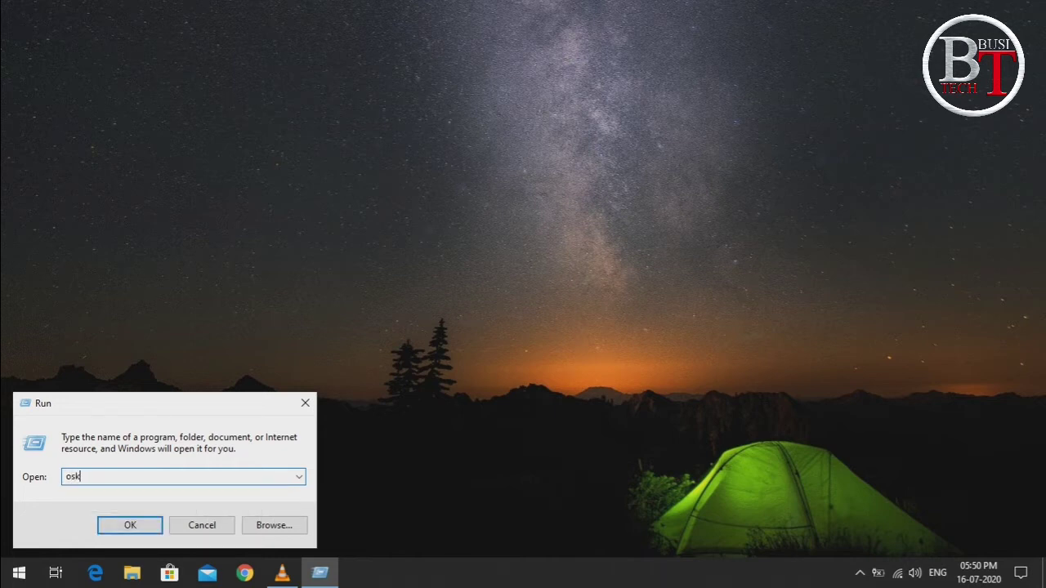
key(Return)
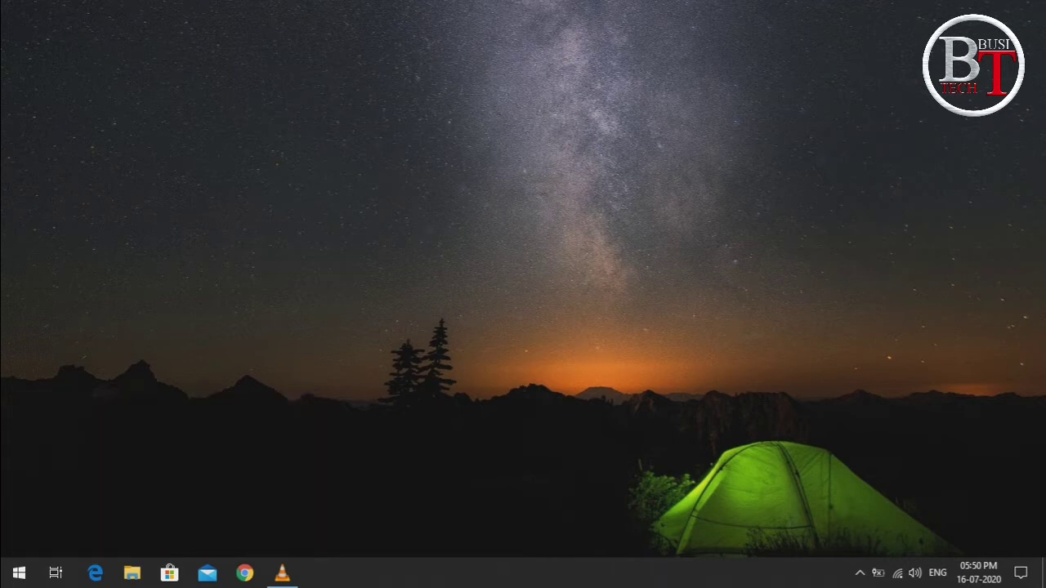
key(space)
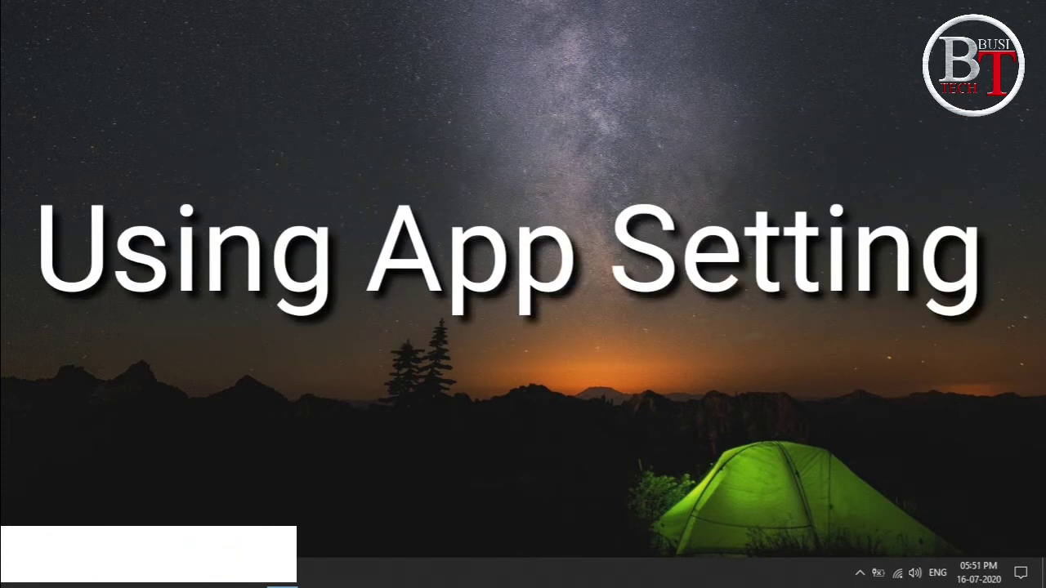
Go to Windows Settings' Ease of Access Keyboard page.
click(18, 572)
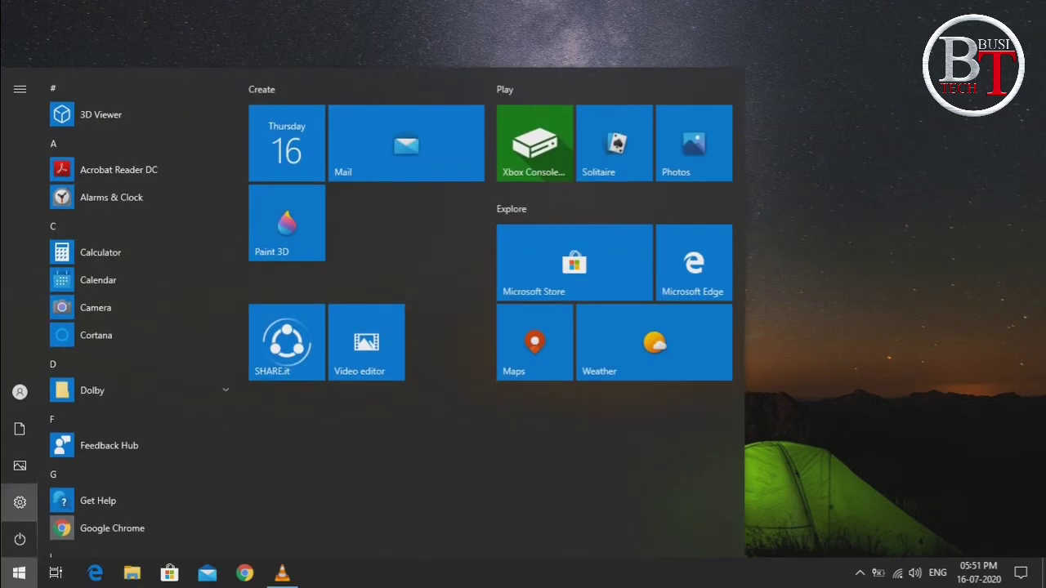
click(20, 502)
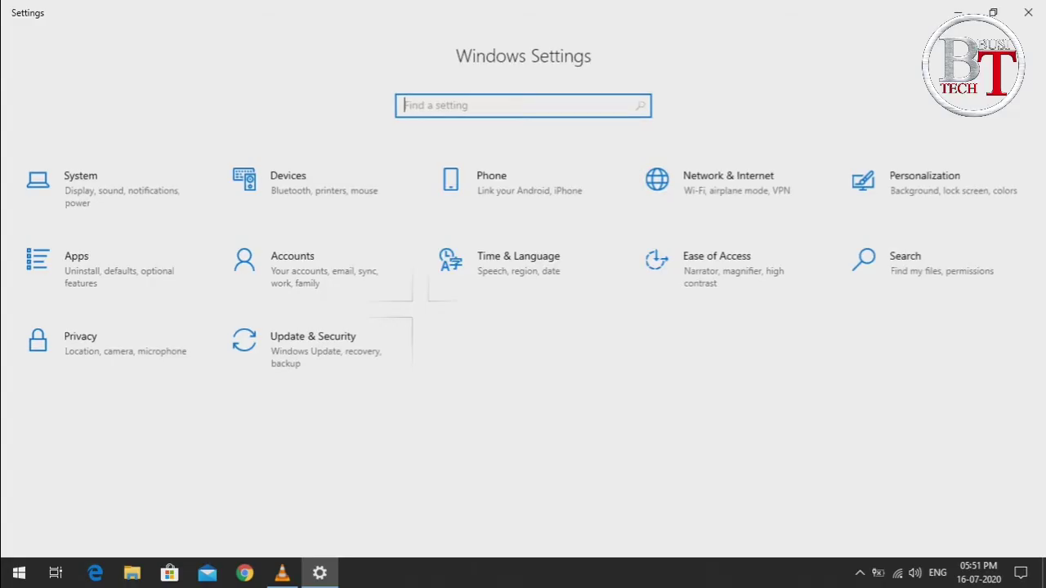
click(657, 260)
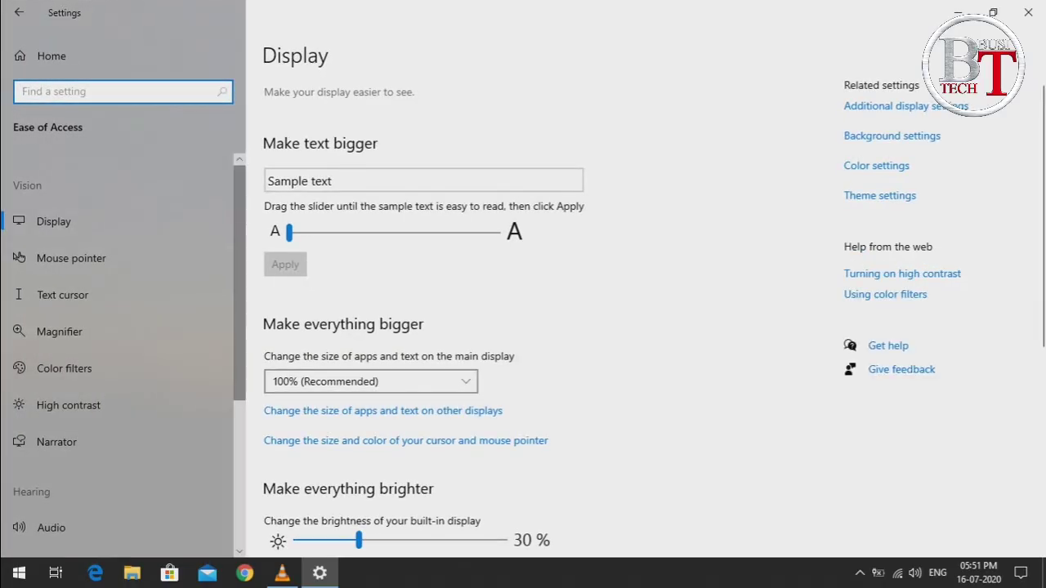
scroll(123, 368, down, 3)
scroll(123, 400, down, 1)
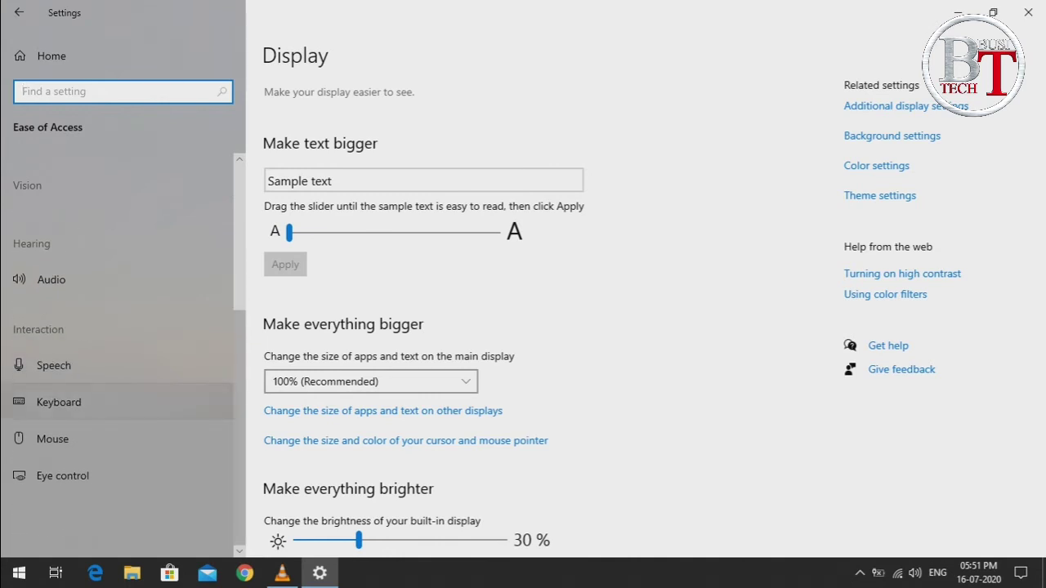
click(58, 402)
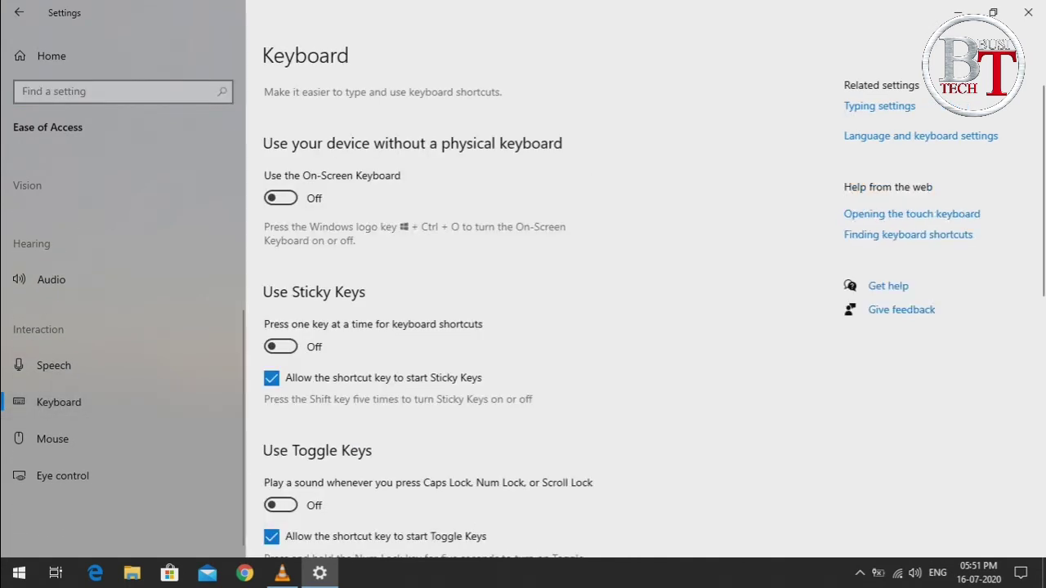
Turn on the On-Screen Keyboard there, then close it and the Settings window.
click(280, 198)
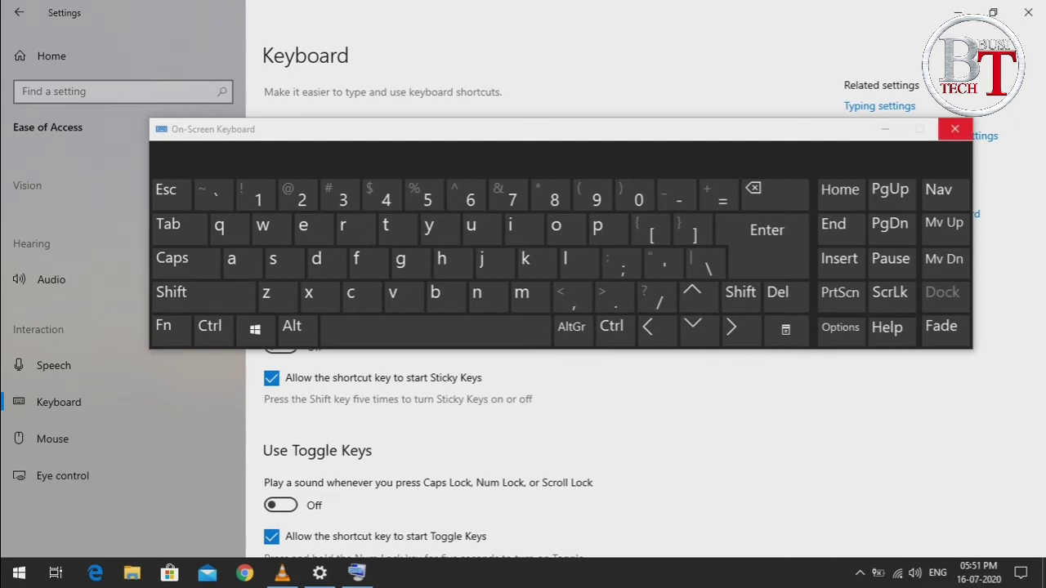
click(954, 130)
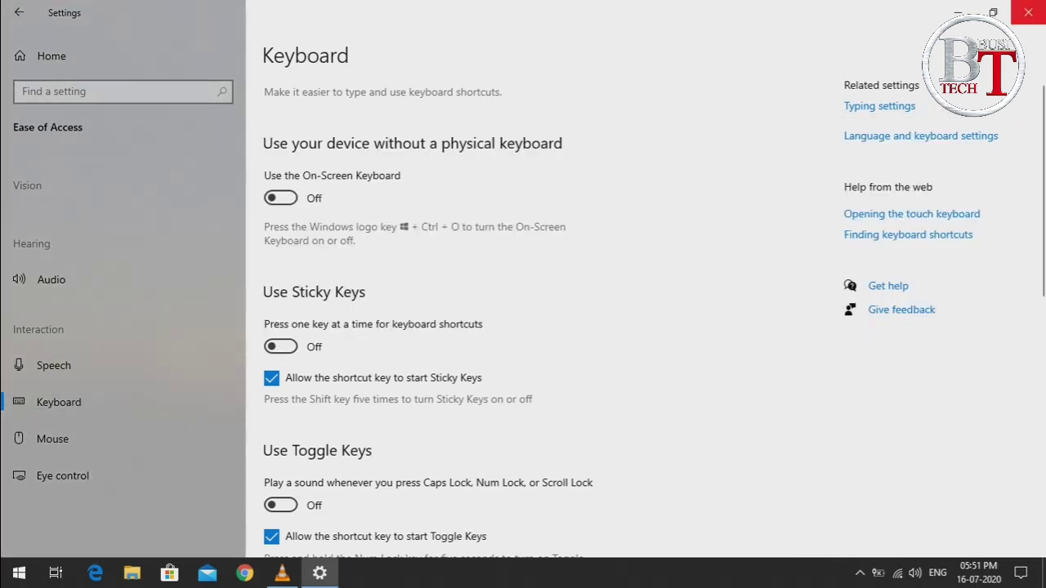
click(1028, 12)
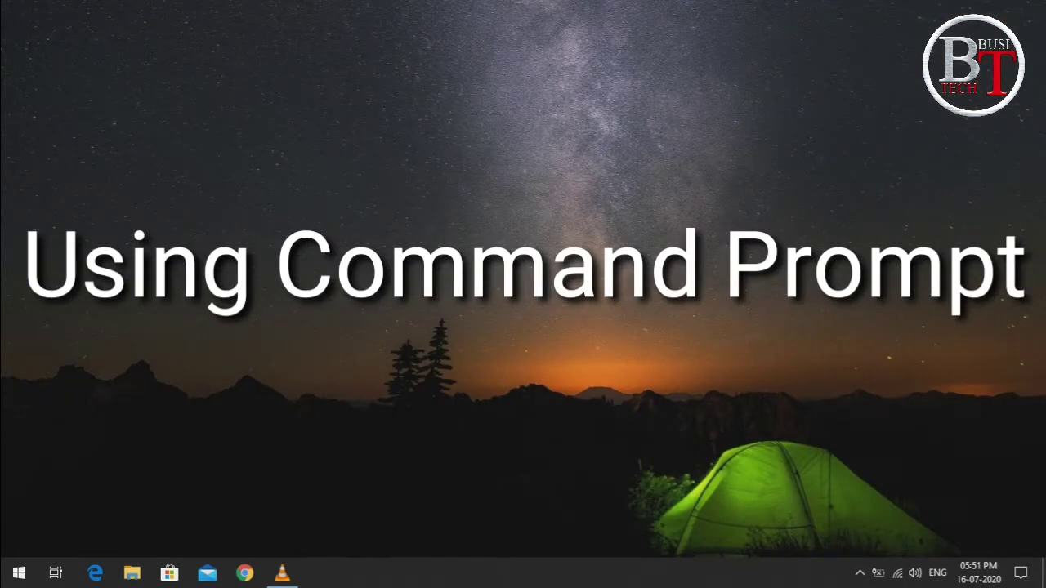
Open Command Prompt by searching 'command' in the Start menu.
click(19, 573)
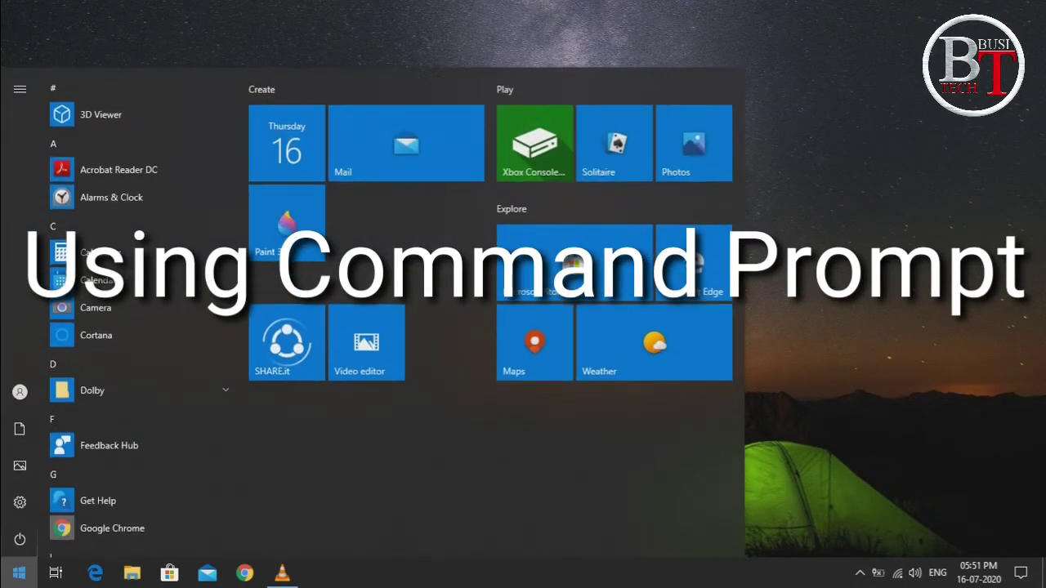
text(com)
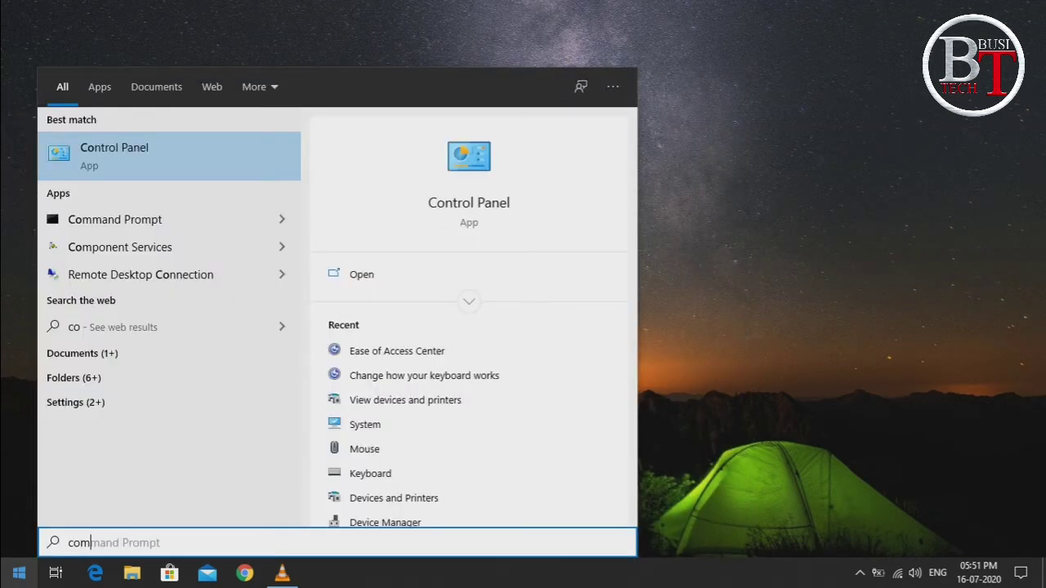
text(mand)
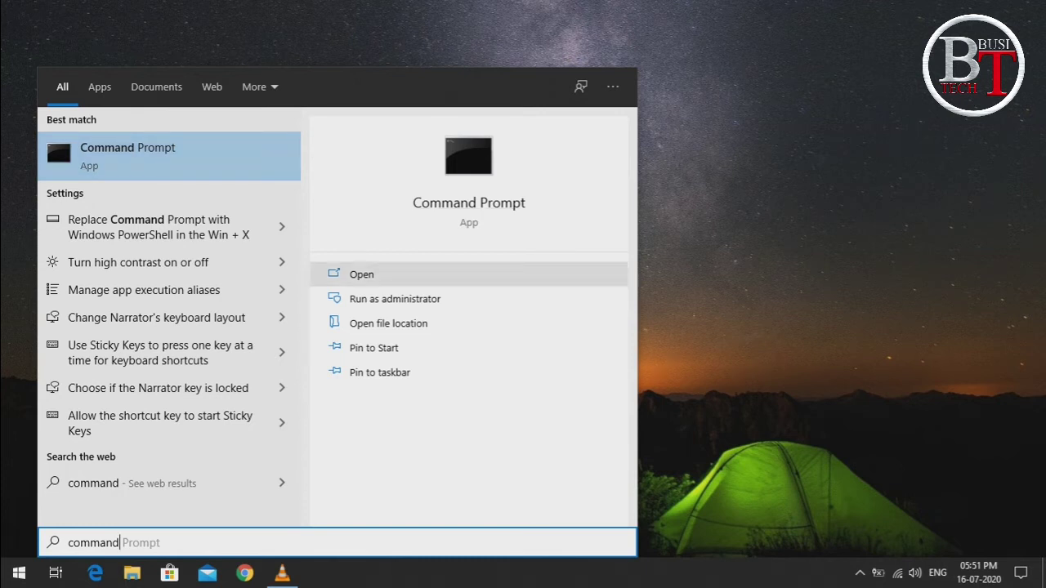
key(Return)
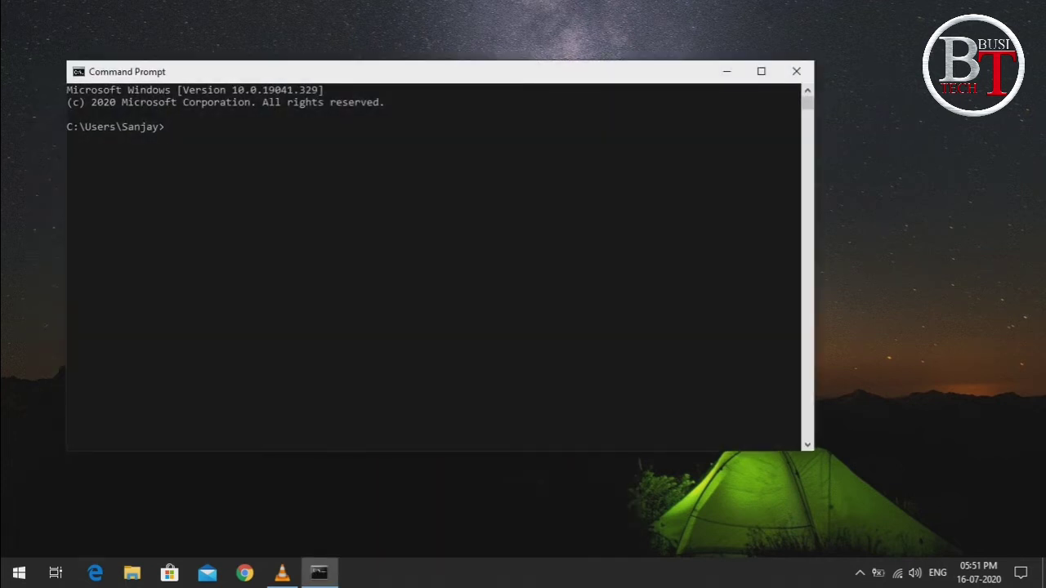
Run 'osk' to launch the On-Screen Keyboard, then close it and Command Prompt.
text(osk)
key(Return)
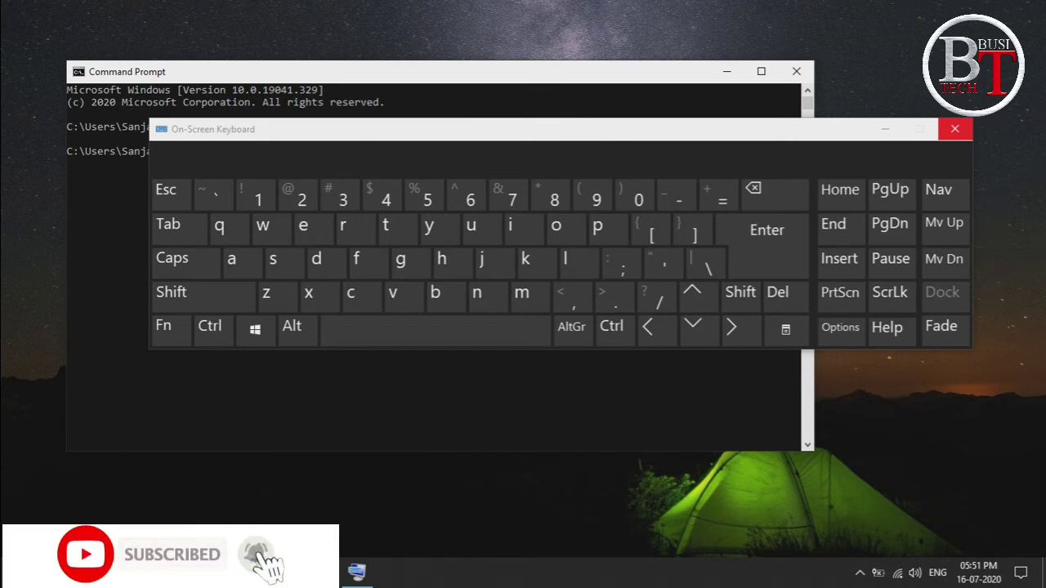
click(954, 128)
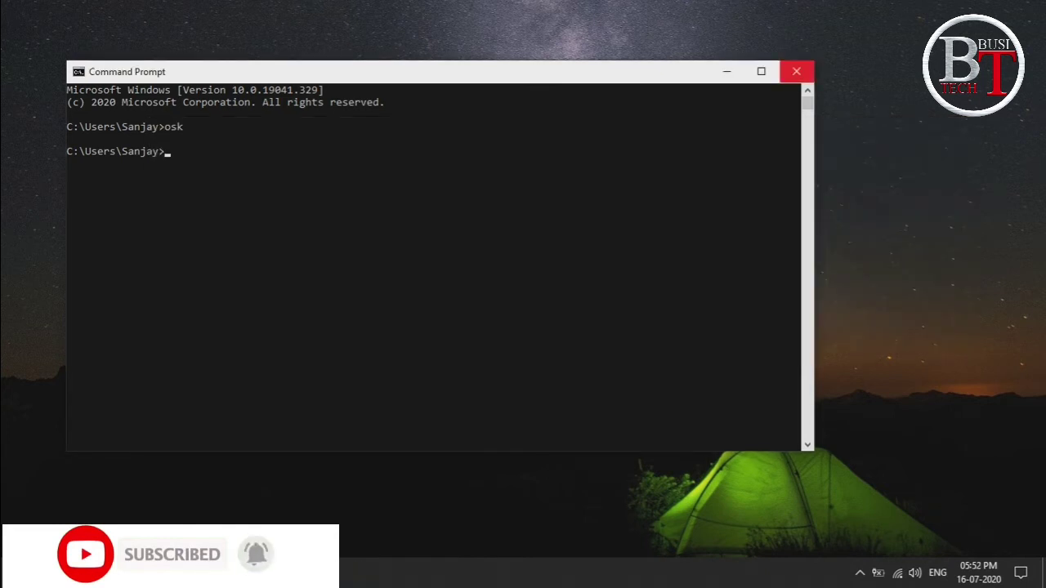
click(796, 71)
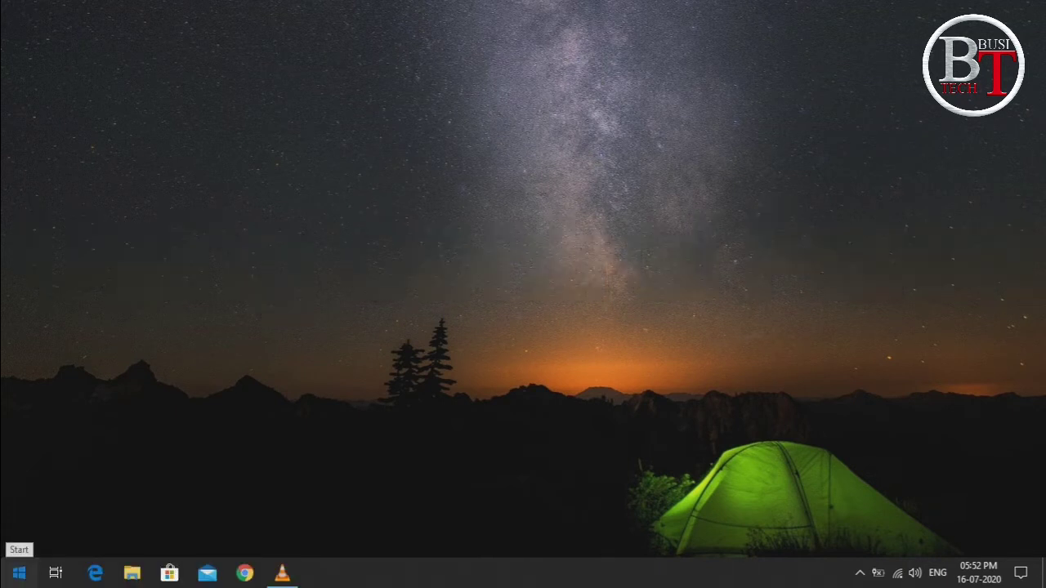
Open Control Panel by searching 'con' in the Start menu.
click(18, 573)
text(con)
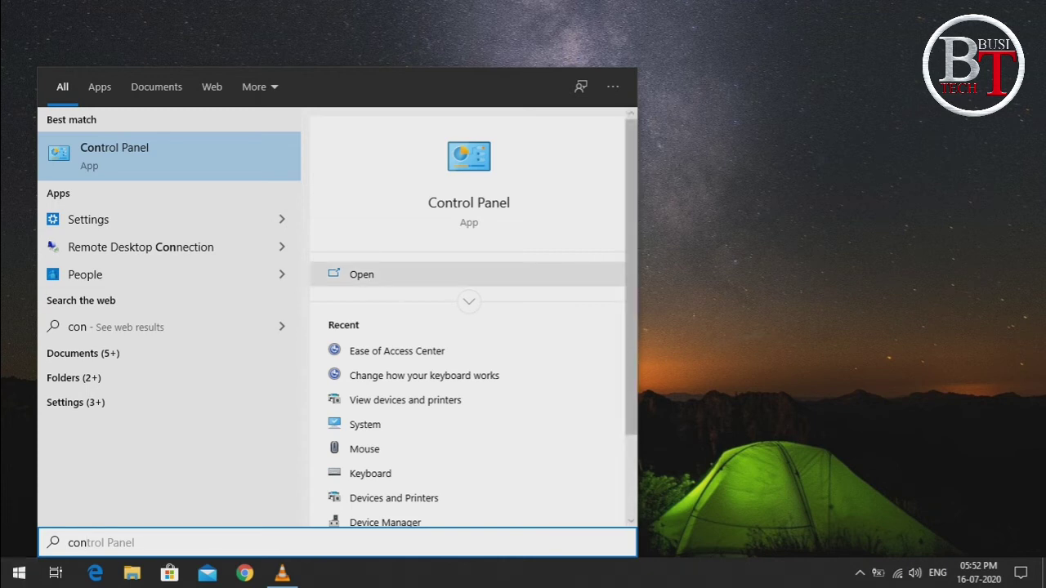
key(Return)
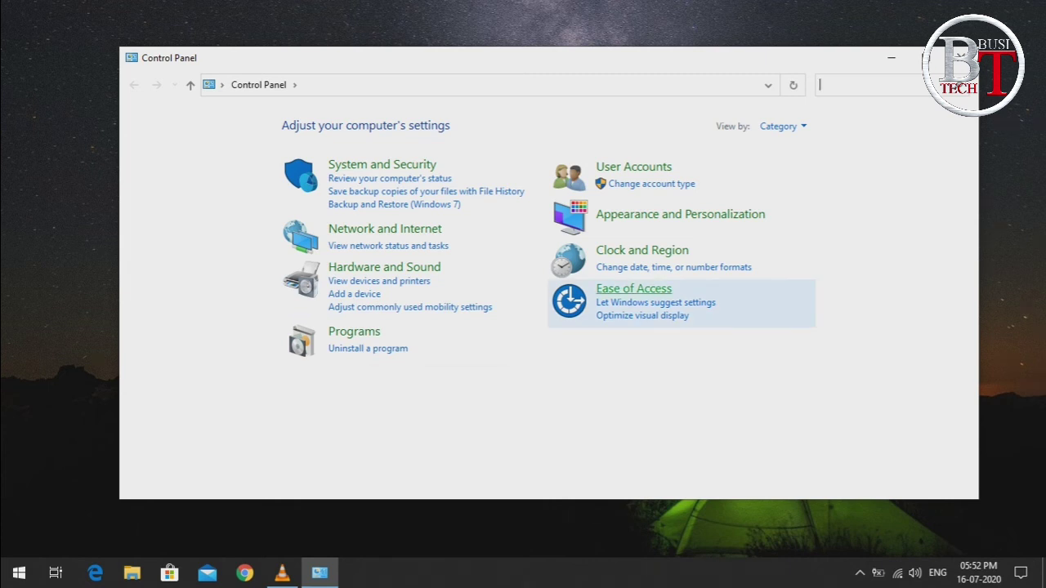
Start the On-Screen Keyboard from Ease of Access Center, then close that window.
click(633, 289)
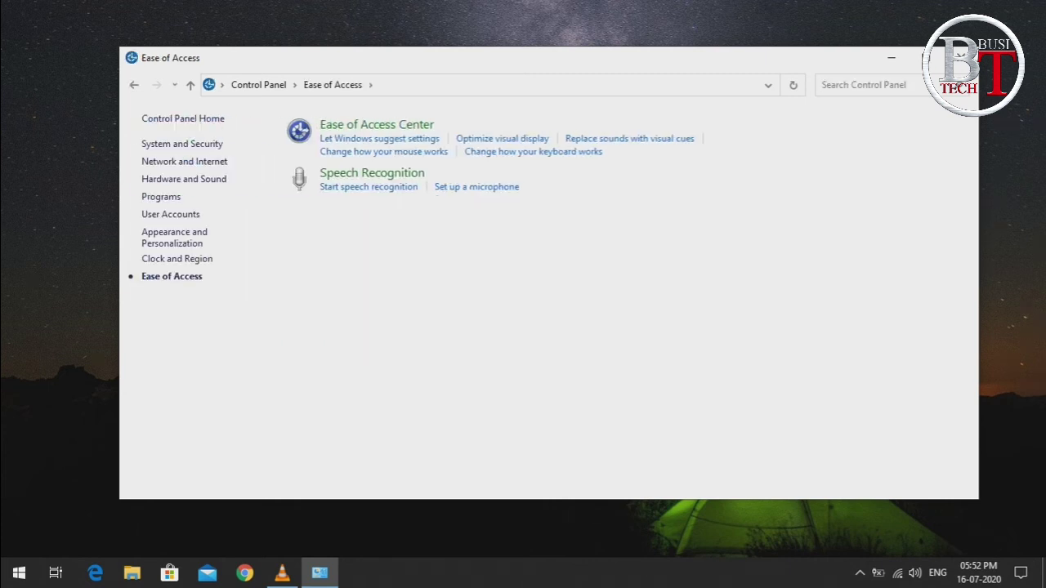
click(376, 125)
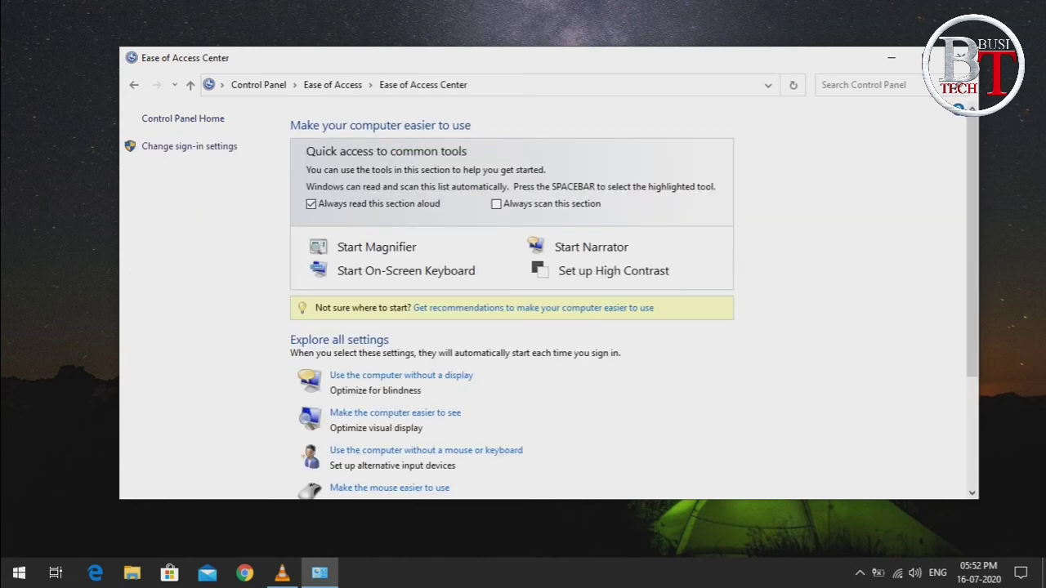
click(412, 270)
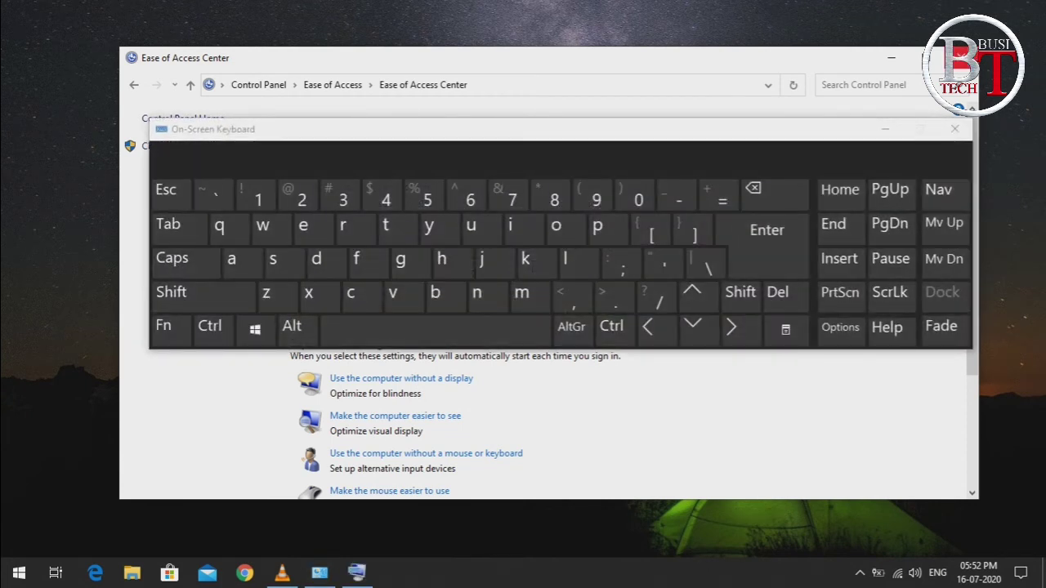
click(960, 58)
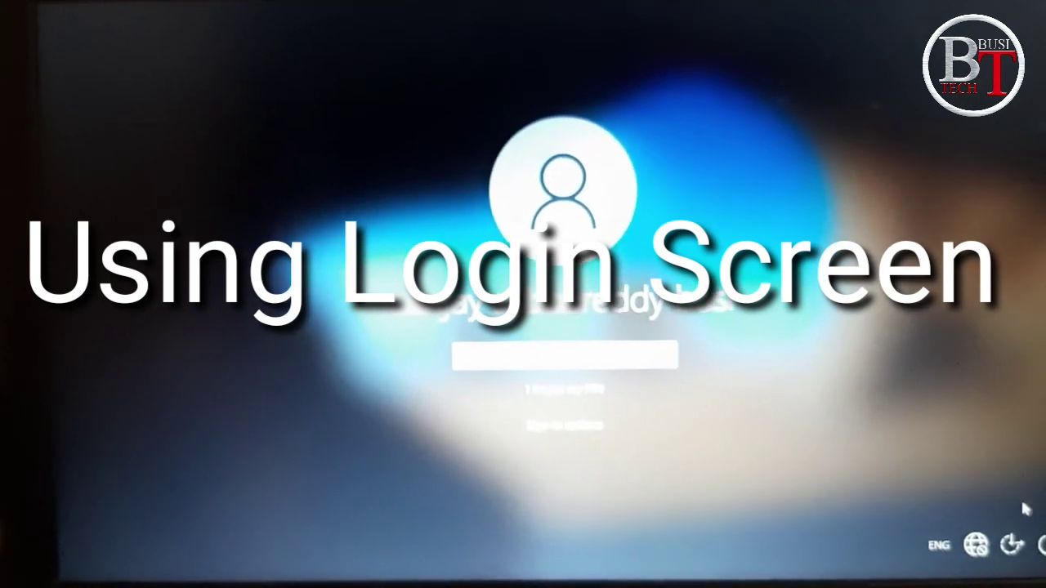
Turn on the On-Screen Keyboard from the sign-in screen's Ease of Access menu.
click(1007, 541)
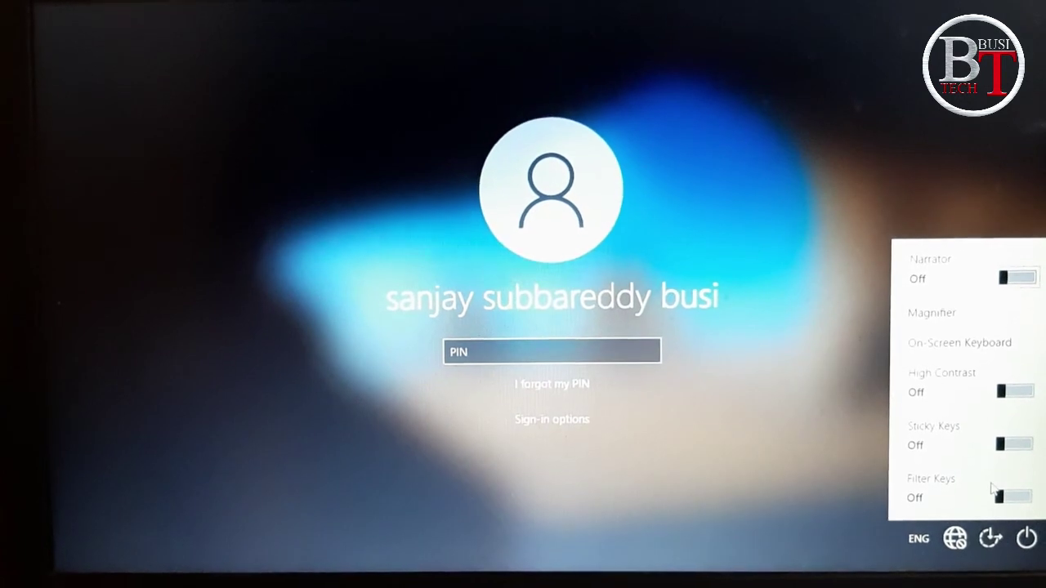
click(949, 348)
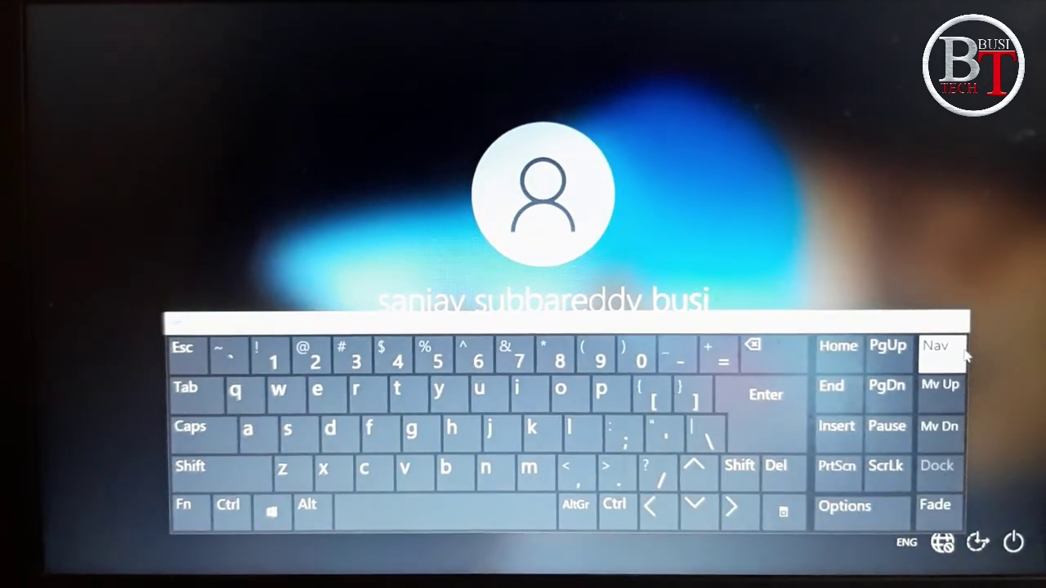